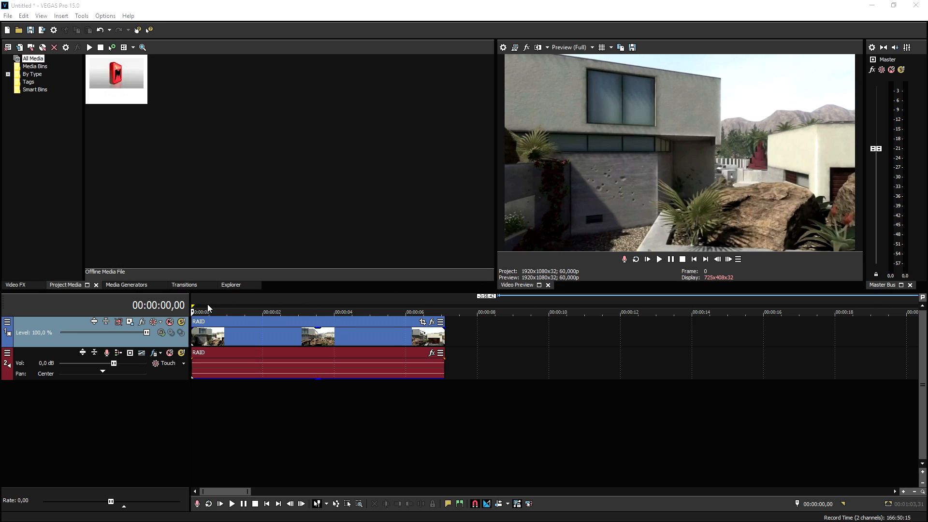
Scrub and play through the RAID clip, bringing the playback cursor back to the start of the timeline.
left_click_drag(193, 302, 320, 311)
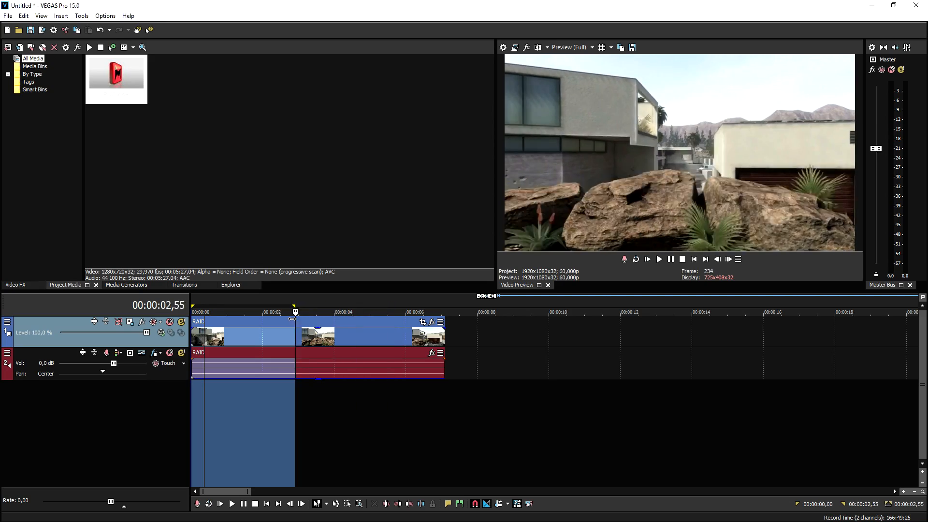
left_click_drag(294, 310, 177, 314)
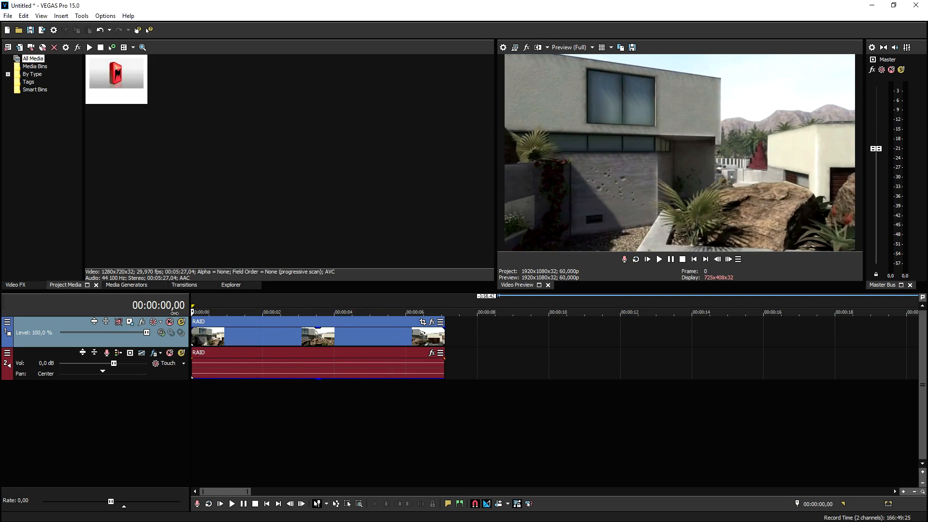
left_click(477, 344)
left_click(694, 259)
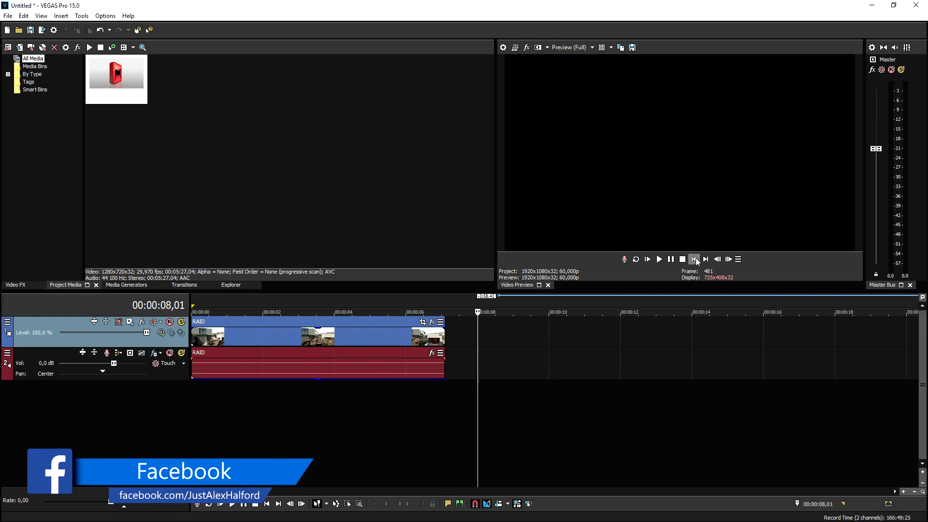
right_click(501, 336)
left_click(461, 320)
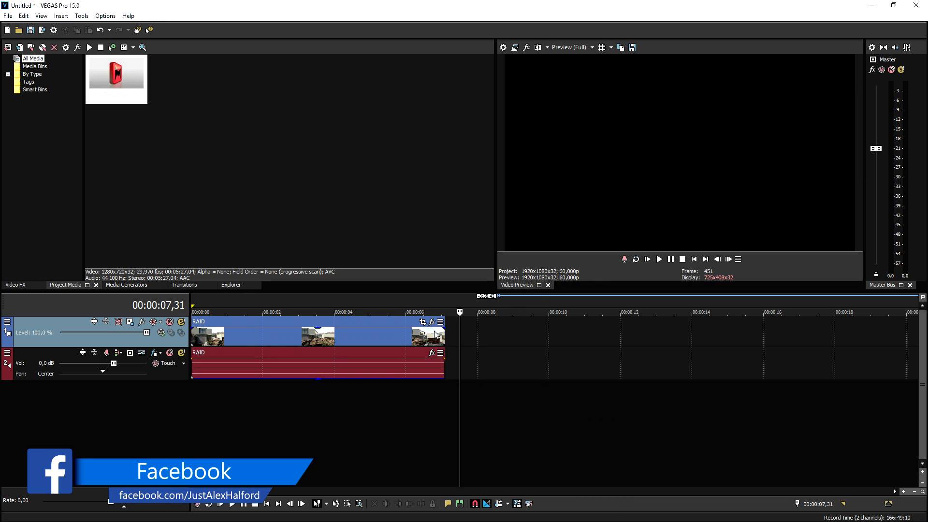
left_click(696, 259)
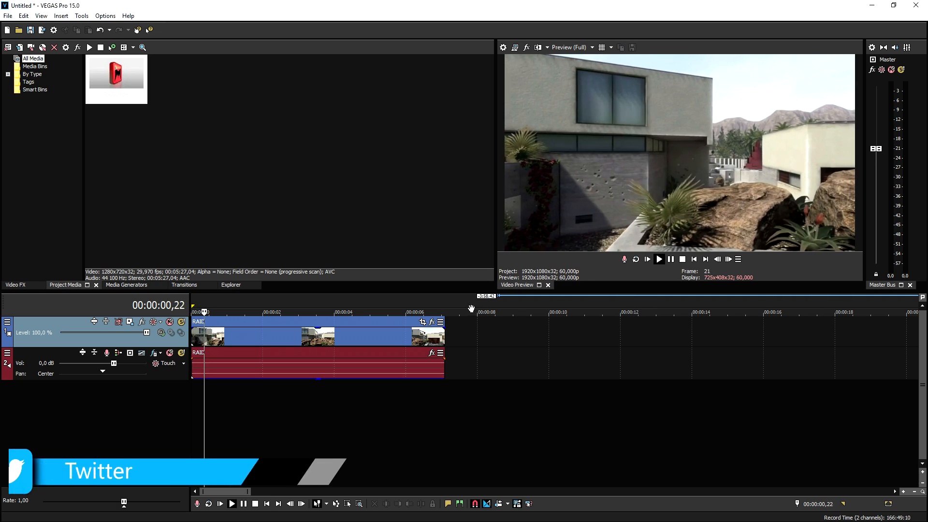
Insert a new video track above the RAID clip and place the default Titles & Text generator at its start.
right_click(465, 332)
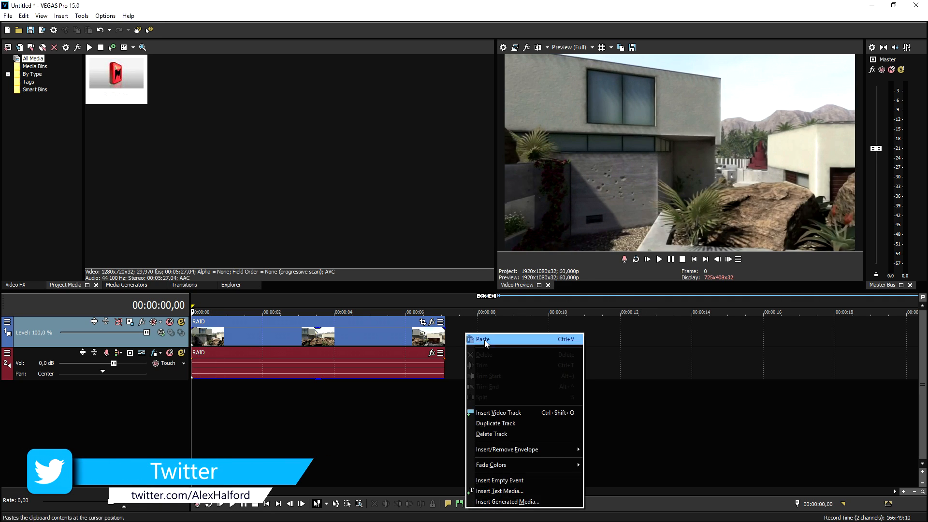
left_click(538, 412)
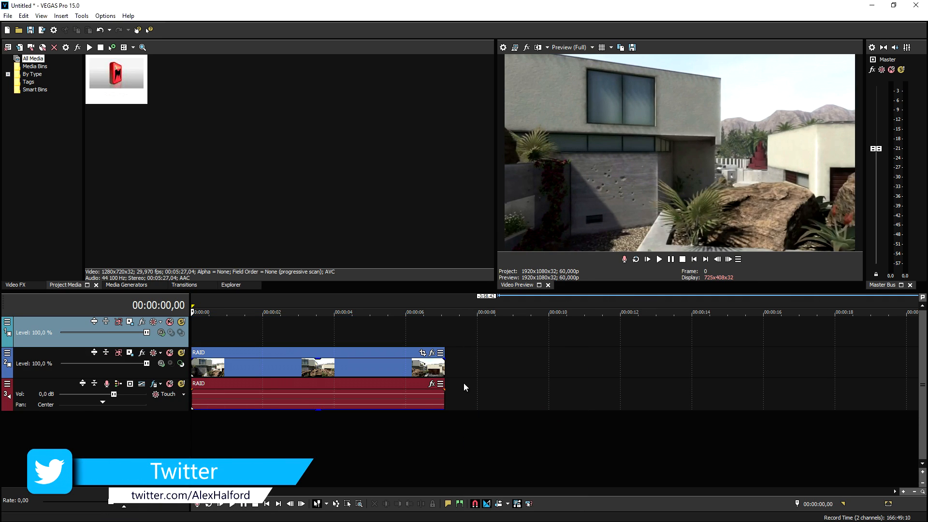
left_click(124, 286)
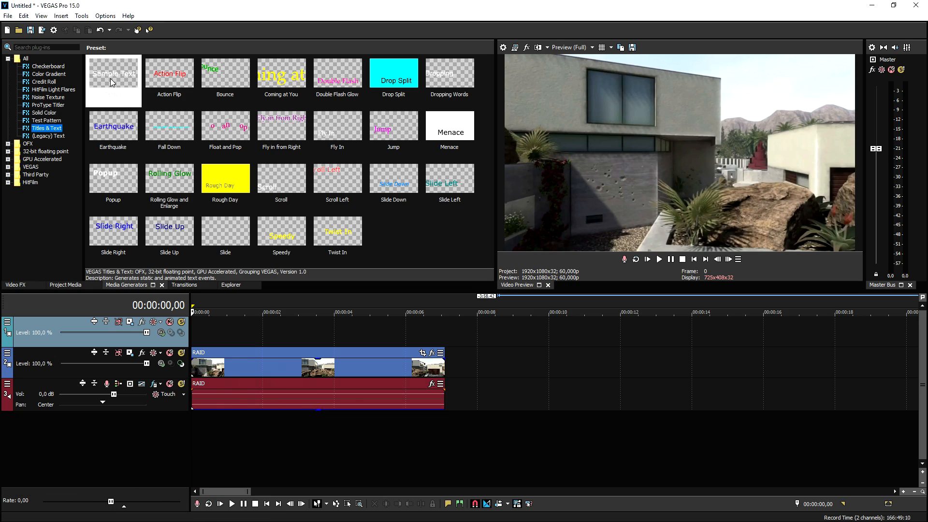
left_click_drag(124, 78, 196, 331)
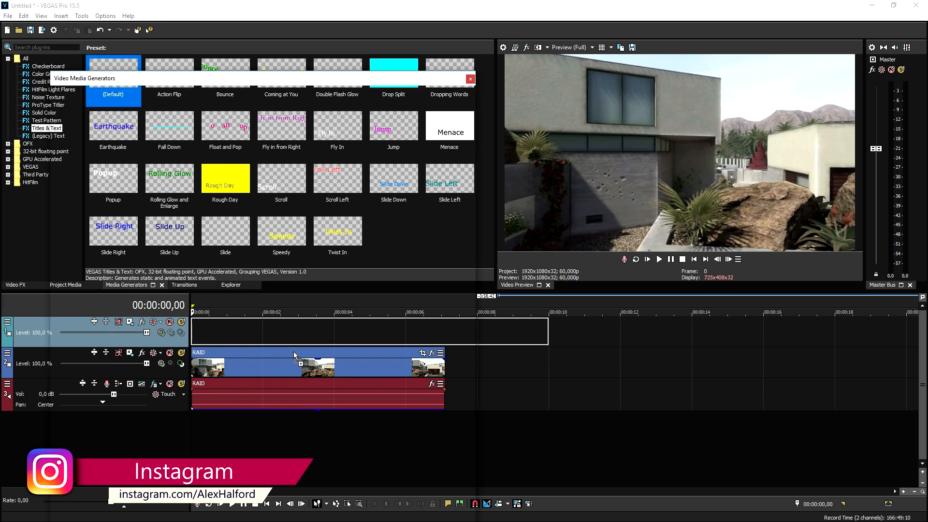
left_click_drag(265, 347, 296, 334)
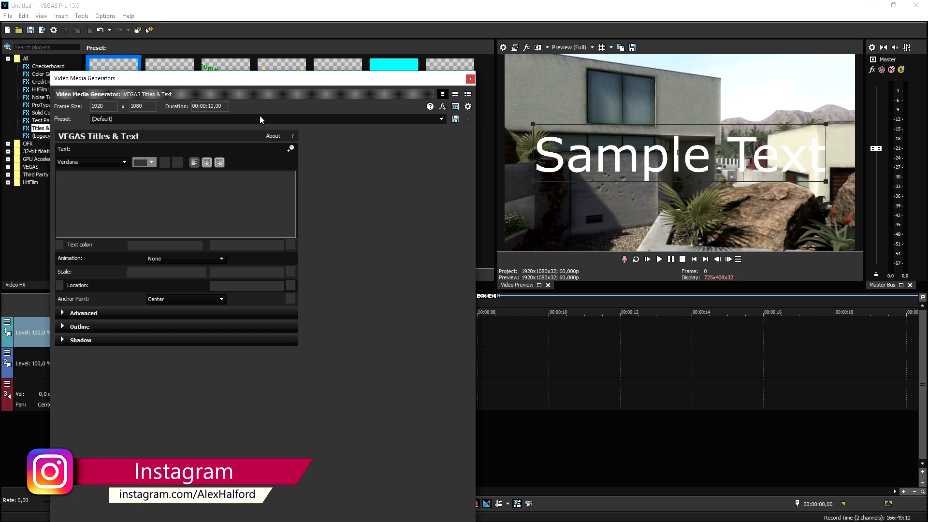
Replace the sample text with TRACK MOTION and set its font size to 40.
triple_click(195, 203)
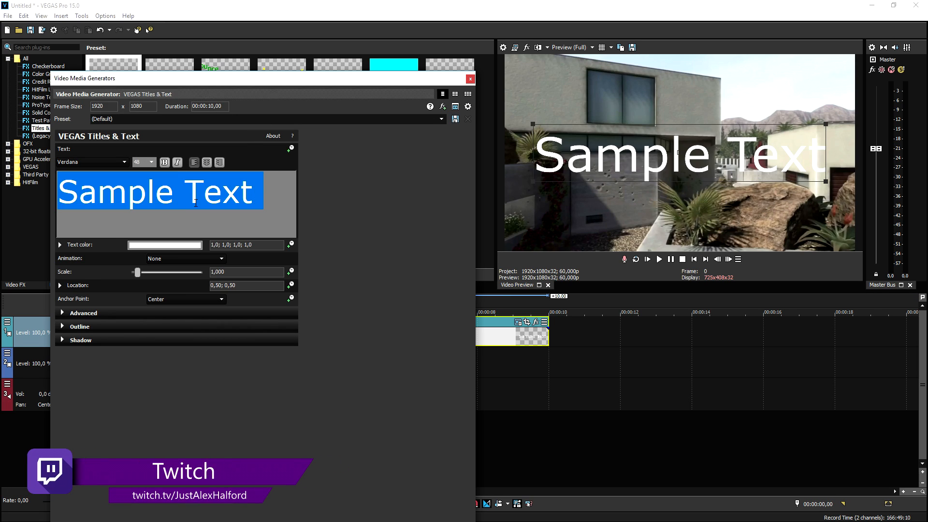
type("TRAK")
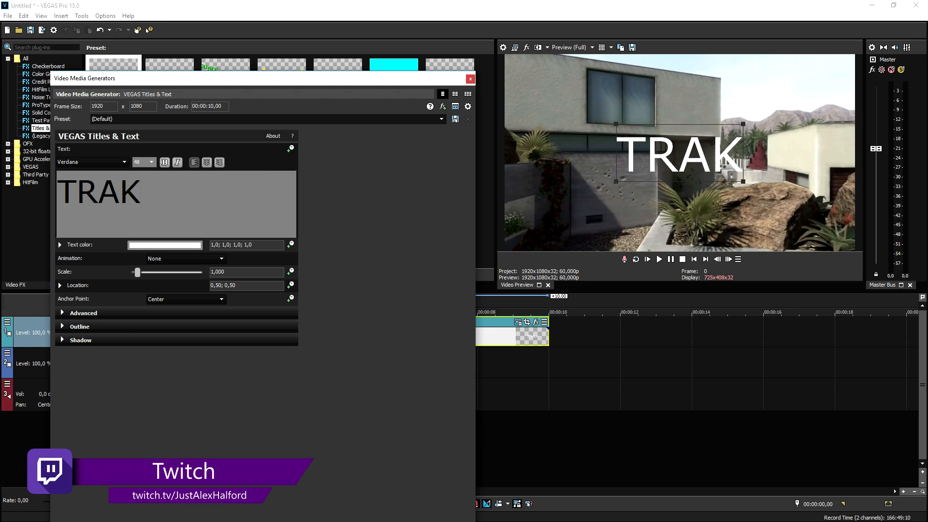
key("BackSpace")
type("CK MOTION")
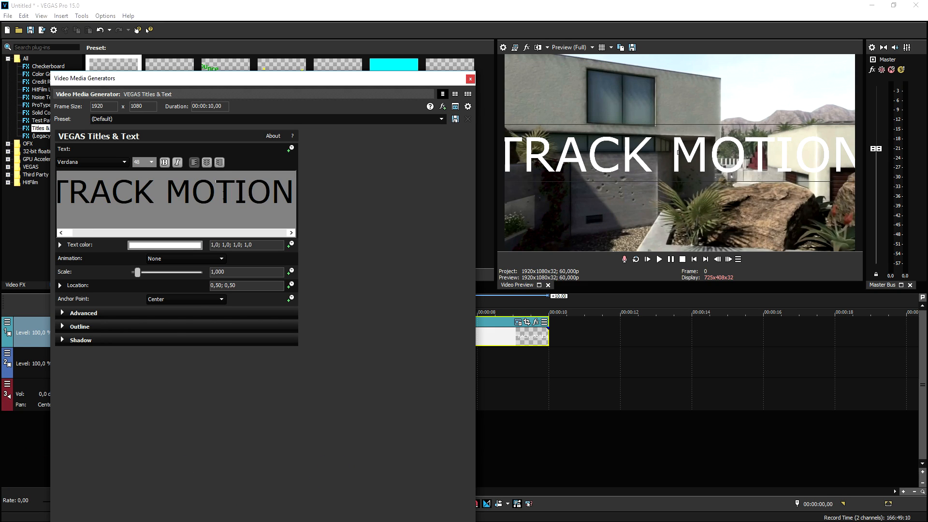
triple_click(223, 193)
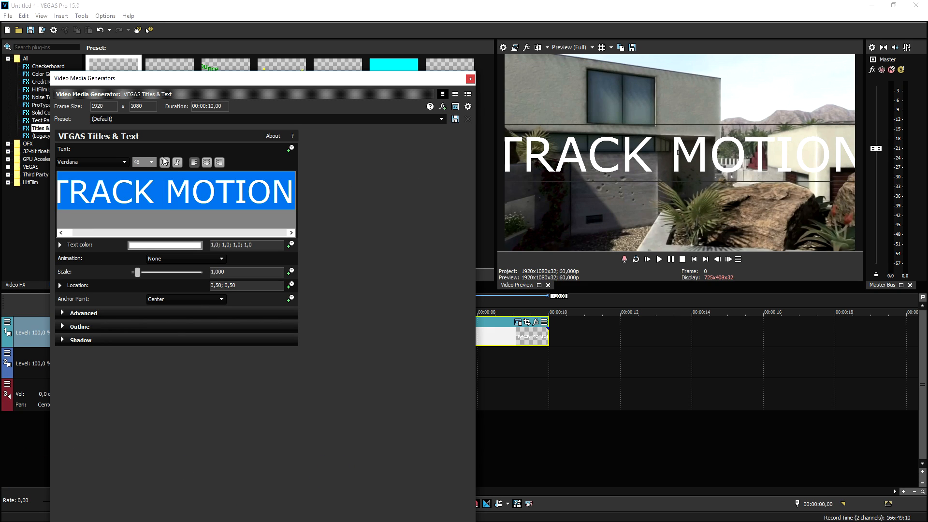
type("40")
key("Return")
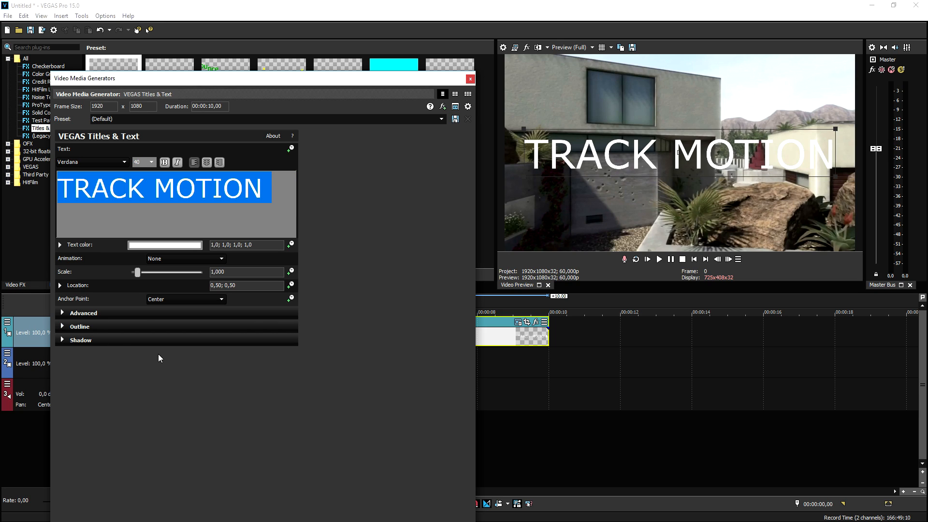
Give the title text a black outline with a width of about 5,238.
left_click(161, 328)
left_click(168, 341)
left_click(194, 353)
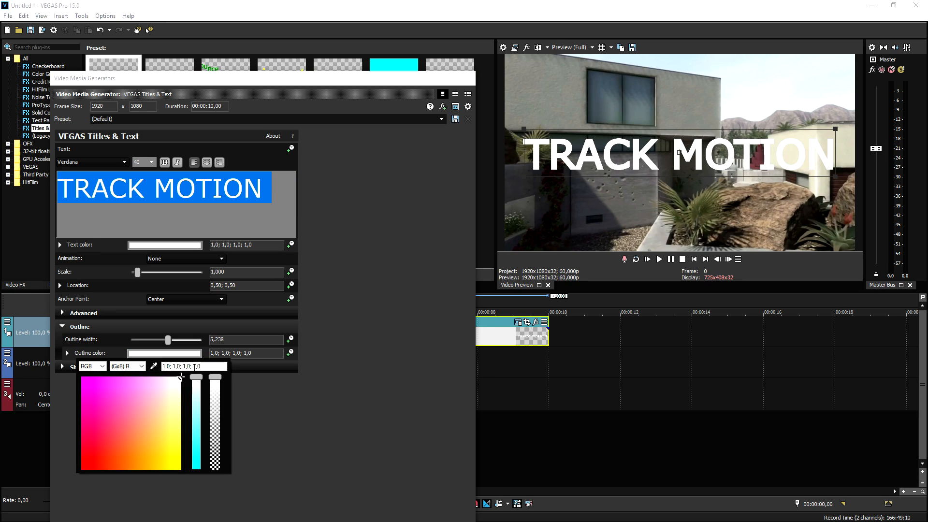
left_click_drag(183, 381, 81, 469)
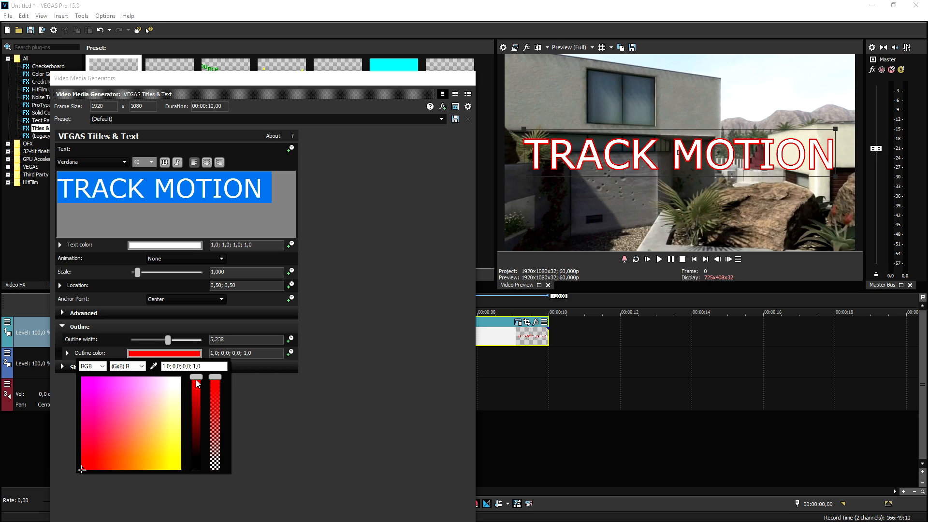
left_click_drag(197, 384, 196, 468)
left_click(388, 302)
Enable the title's shadow, change its font to Viper Squadron Solid and close the generator window.
left_click(62, 371)
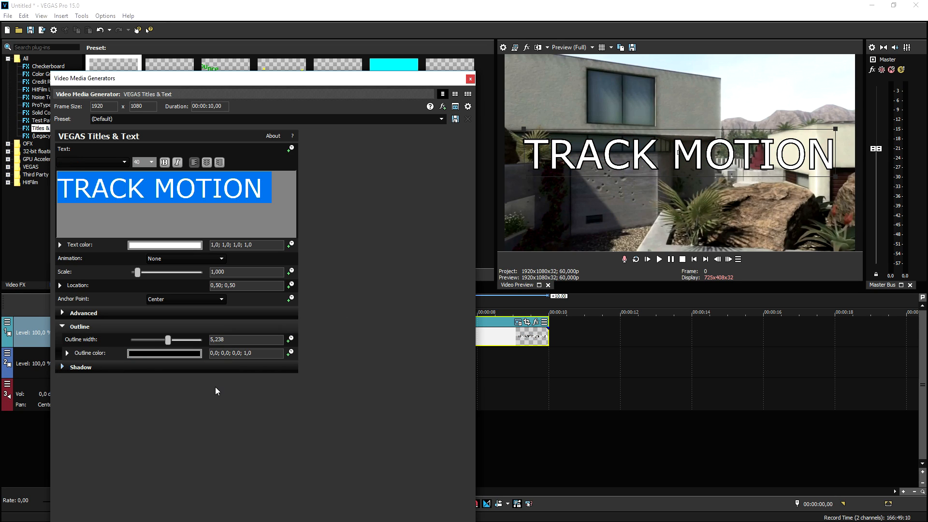
left_click(233, 380)
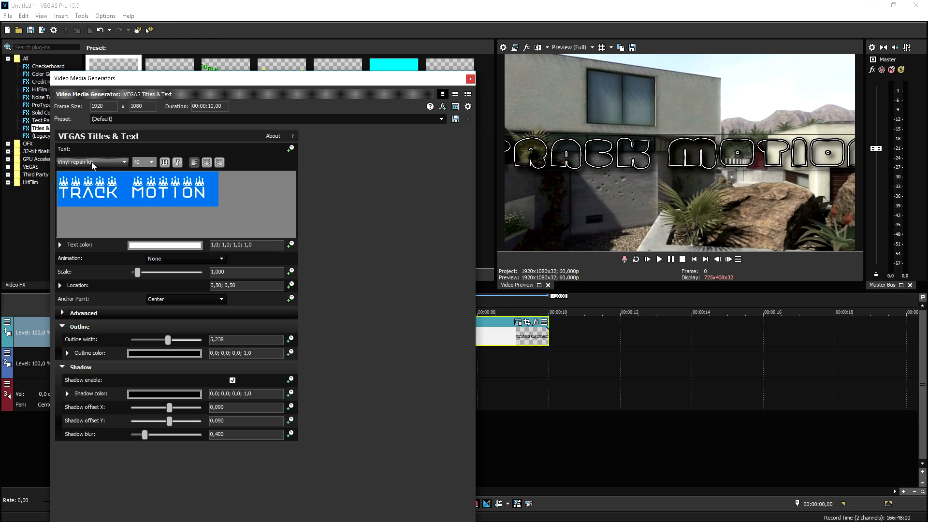
scroll(92, 162, "down", 2)
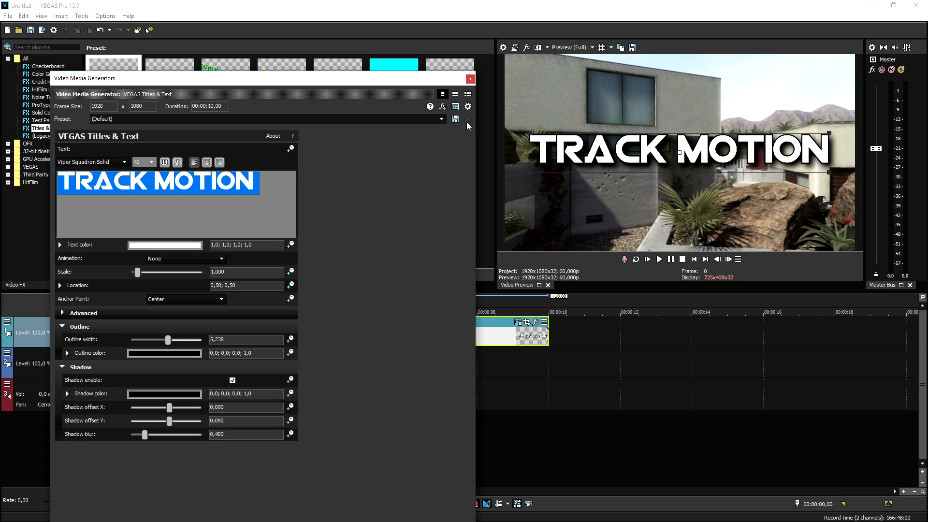
left_click(470, 80)
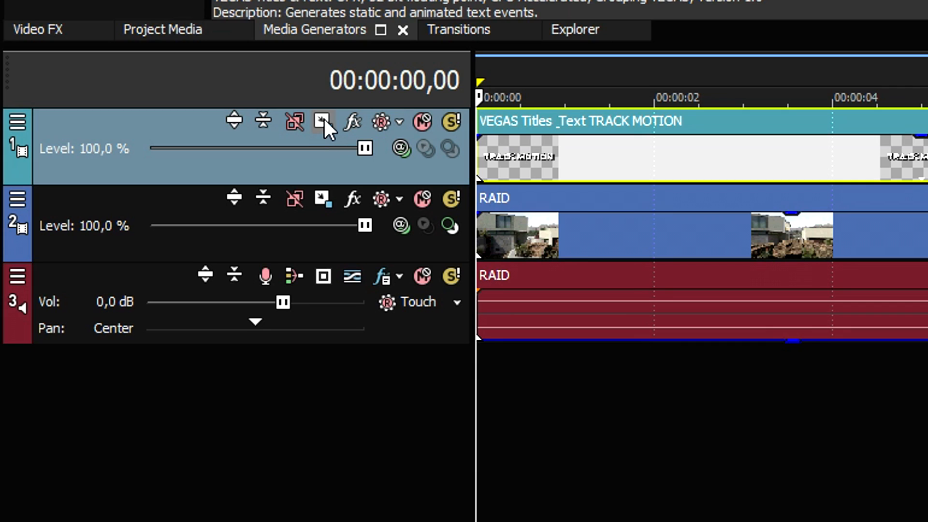
Open Track Motion for the title track and set its compositing mode to 3D Source Alpha.
left_click(129, 322)
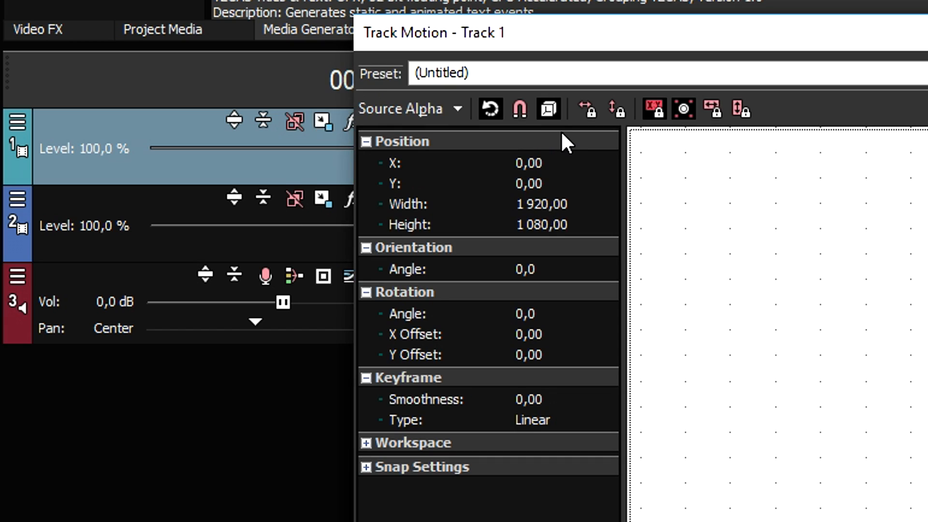
left_click_drag(243, 290, 261, 227)
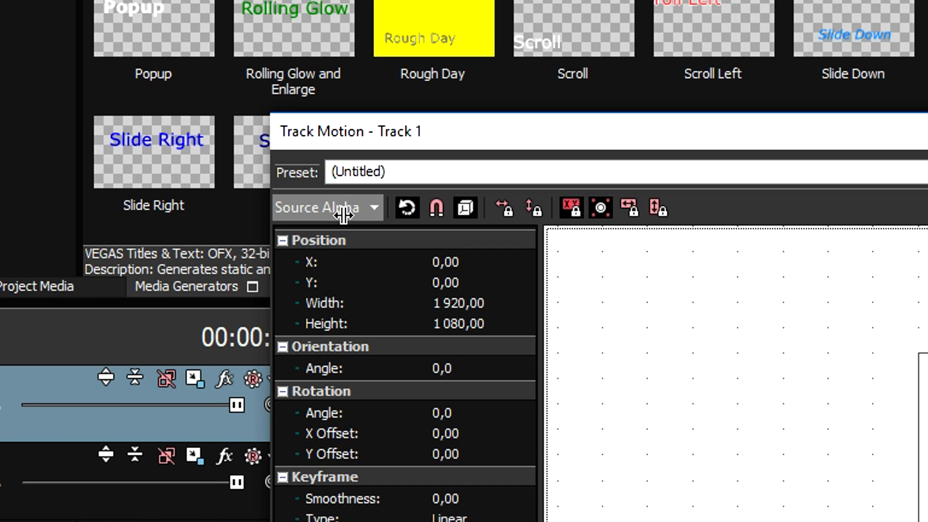
left_click(179, 254)
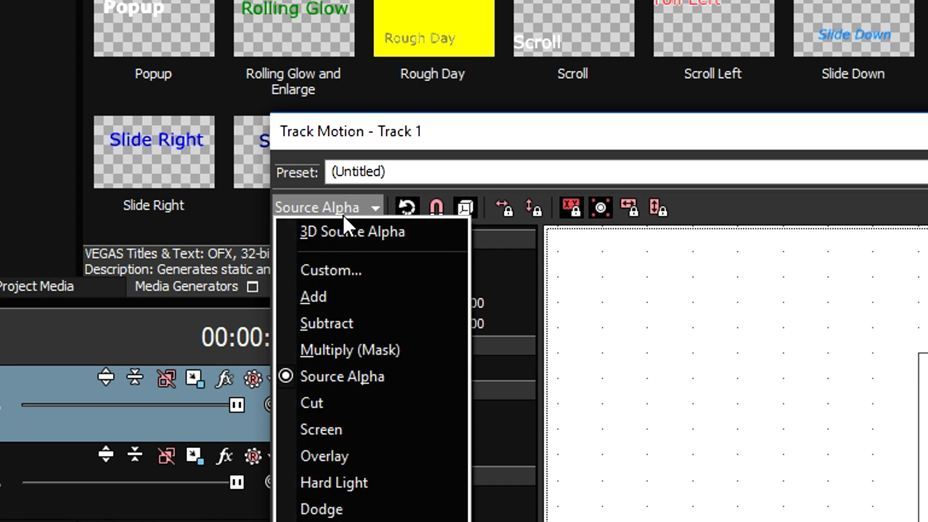
left_click(345, 241)
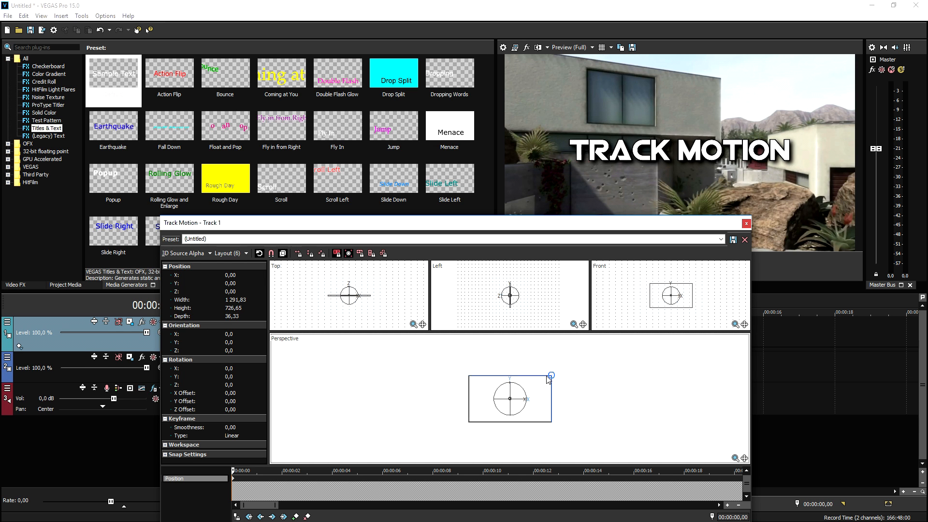
Try scaling and moving the title, reset it to full size at the centre, and tilt it to about X -2,8, Y 4,4, Z 0,2.
mouse_move(548, 380)
left_mouse_down()
mouse_move(617, 391)
mouse_move(564, 389)
left_mouse_up()
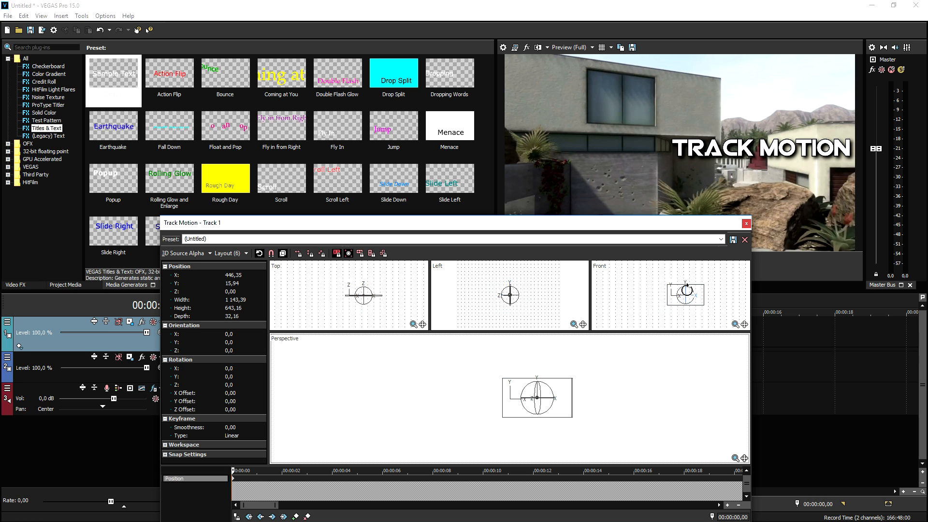
left_click(691, 293)
left_click_drag(691, 290, 689, 289)
right_click(689, 288)
left_click(705, 310)
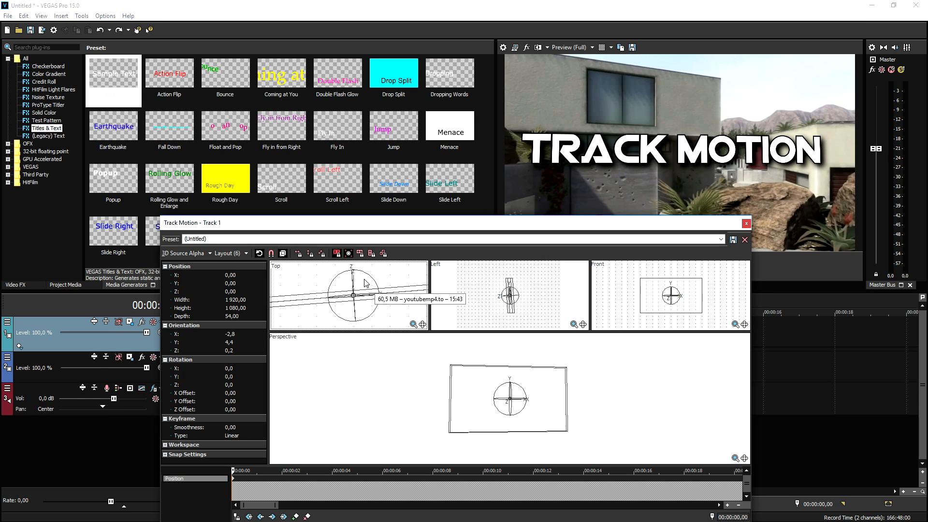
Shrink the title to about 1188 × 668 and move it to about X 1280, Y 15 at the first keyframe.
left_click_drag(551, 377, 615, 386)
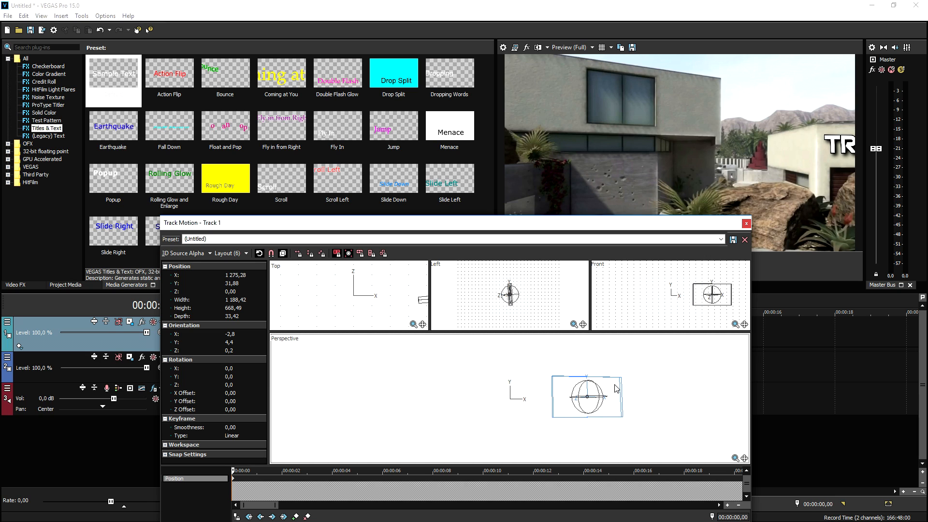
scroll(613, 387, "up", 3)
left_click_drag(617, 377, 619, 381)
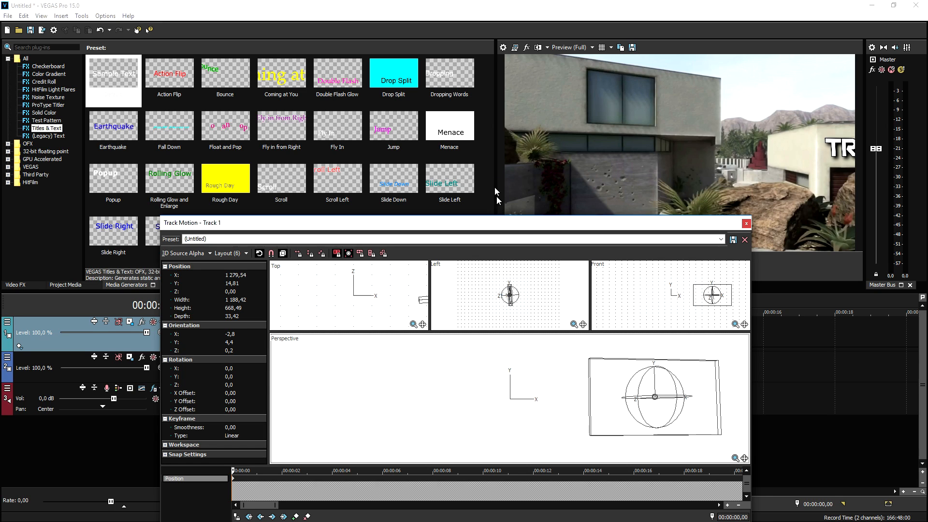
Add a position keyframe at 00:00:01,54 with the title moved to about X 1015, Y 23.
left_click_drag(497, 222, 502, 145)
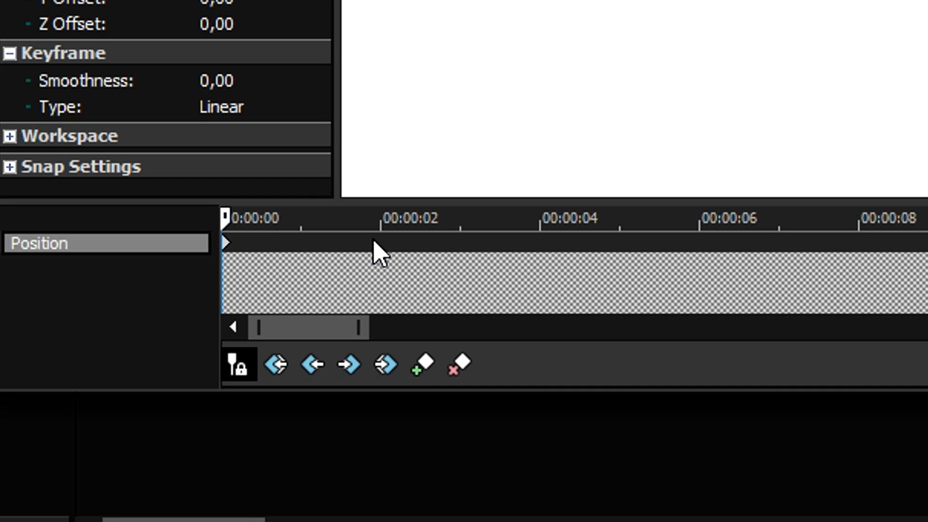
left_click(286, 401)
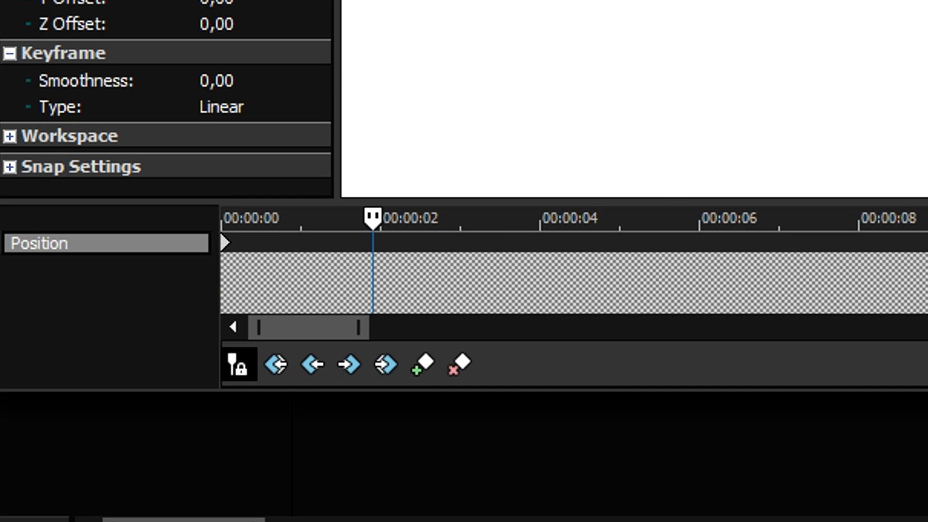
left_click_drag(401, 196, 335, 187)
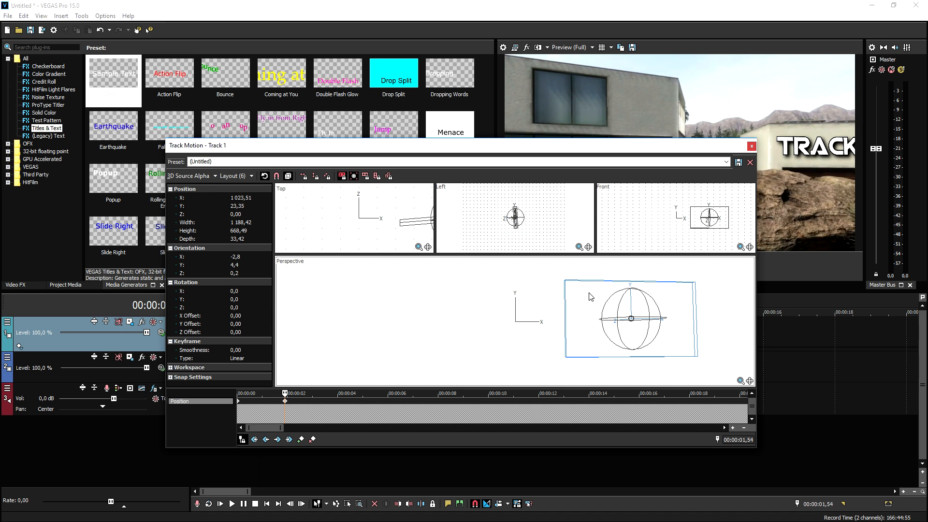
left_click_drag(590, 296, 587, 297)
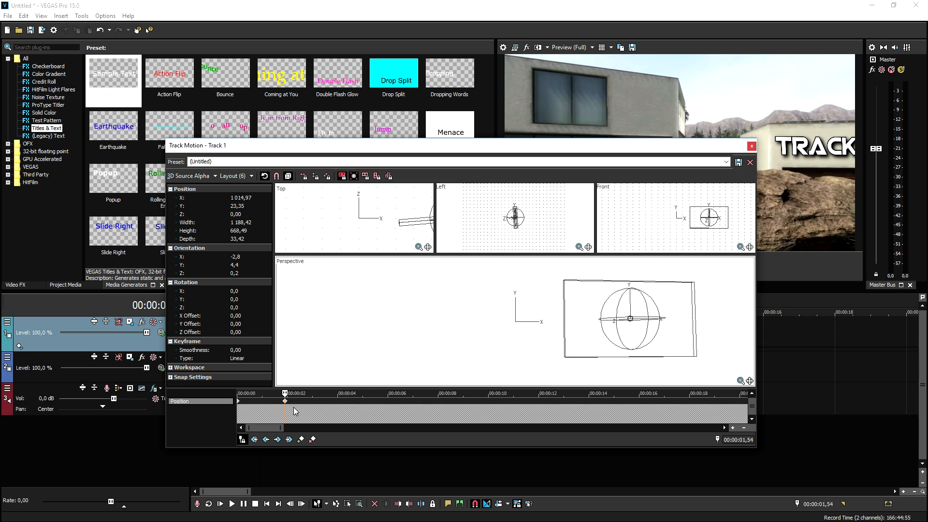
Add a position keyframe at 00:00:04,02 with the title's X position set to 760, after trying 900.
left_click(338, 399)
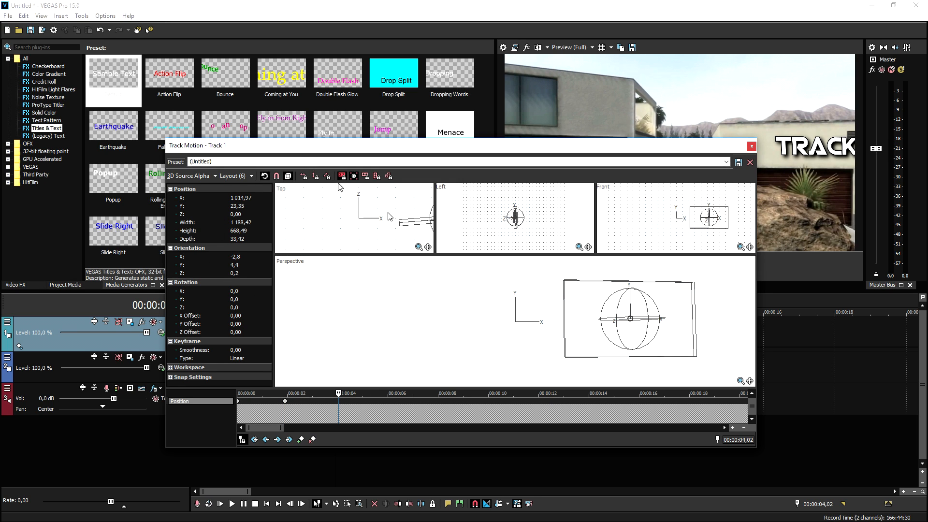
left_click_drag(289, 148, 491, 326)
type("900")
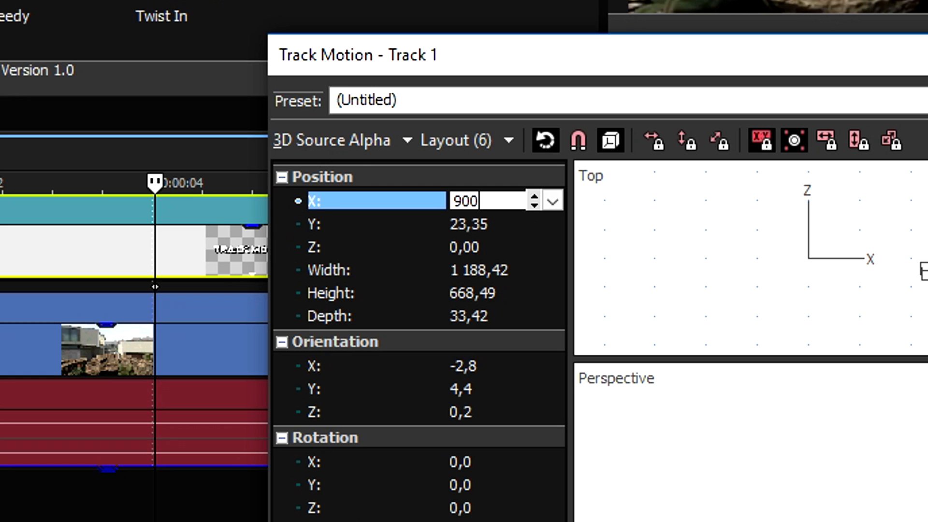
key("Return")
left_click(511, 201)
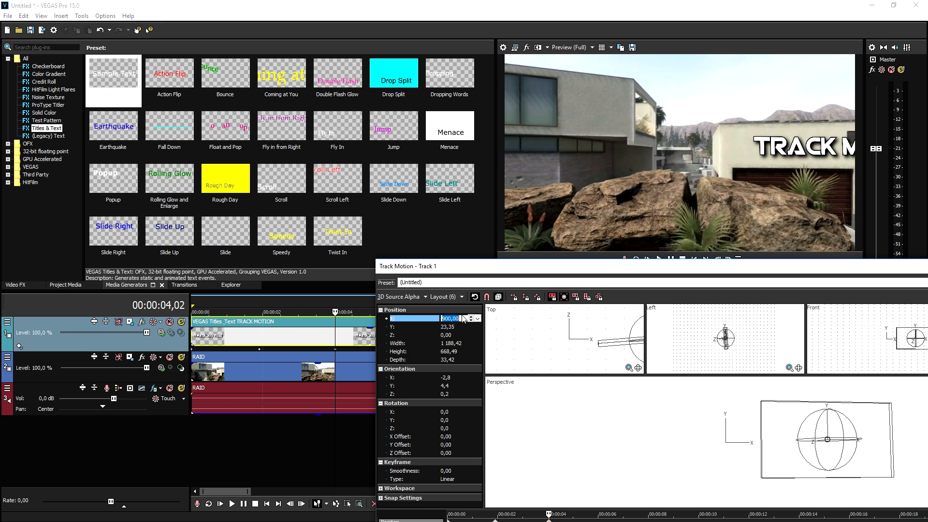
key("Return")
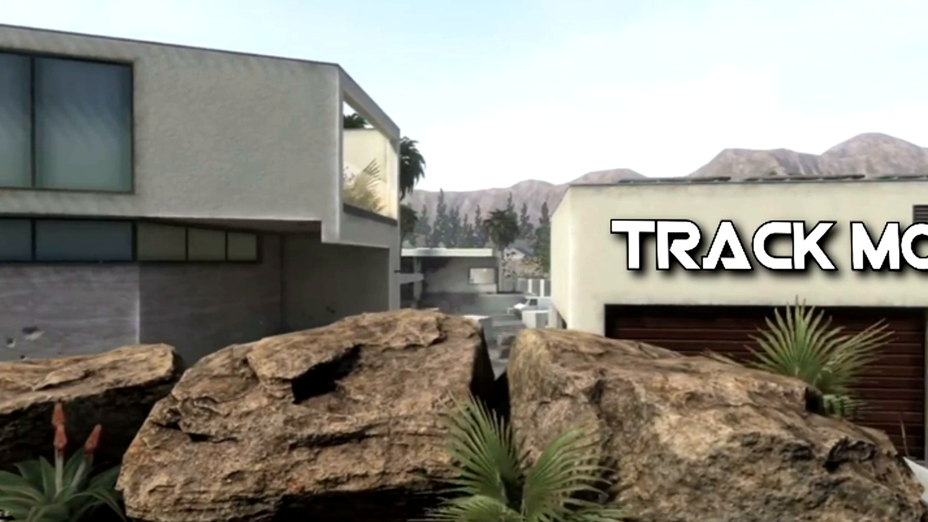
key("Return")
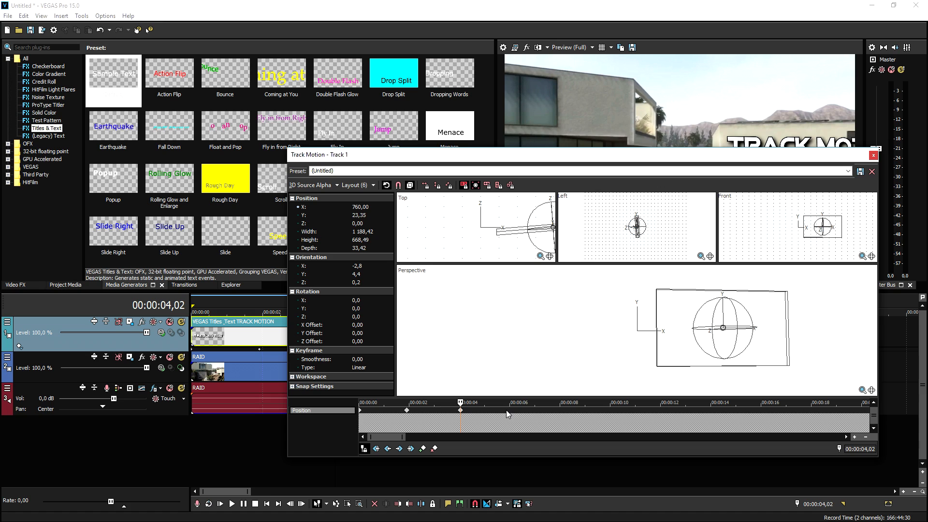
Add a position keyframe at 00:00:05,52 with the title's X position set to 550.
left_click(507, 410)
left_click_drag(619, 157, 711, 249)
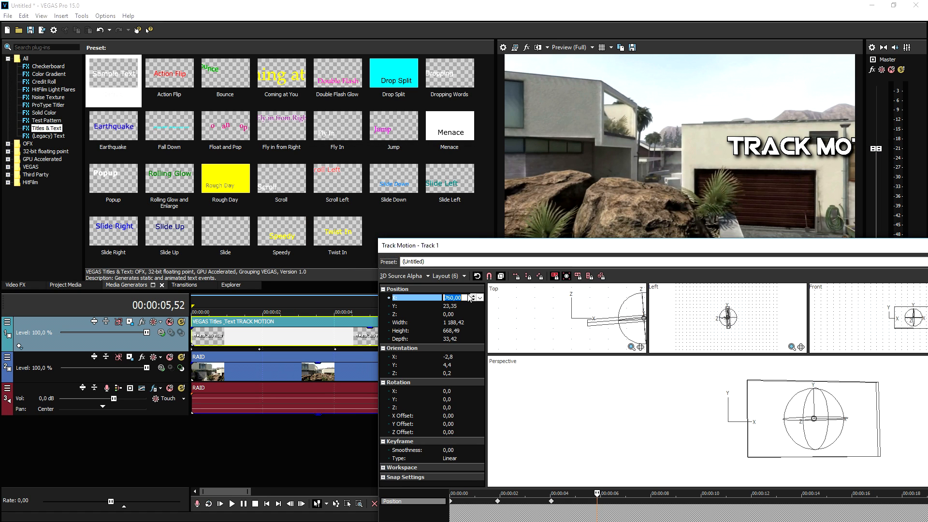
left_click(539, 167)
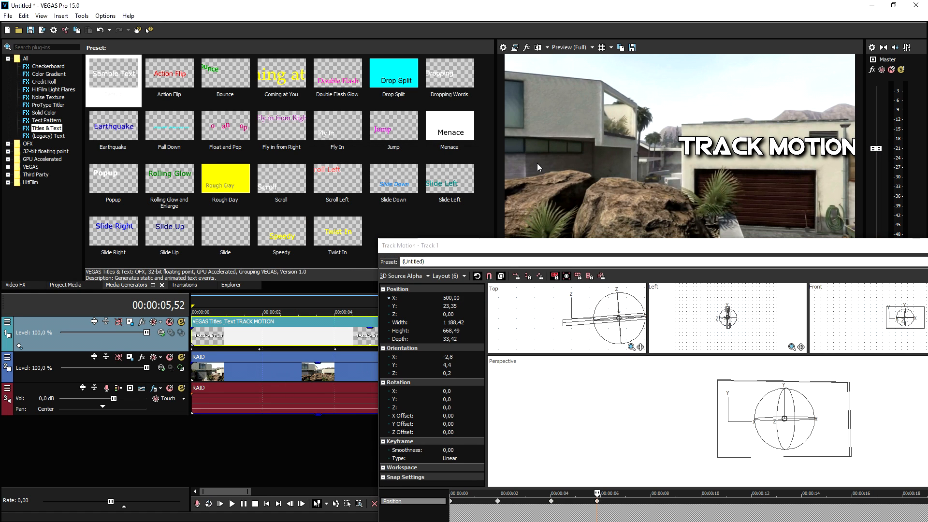
left_click(474, 298)
type("550")
key("Return")
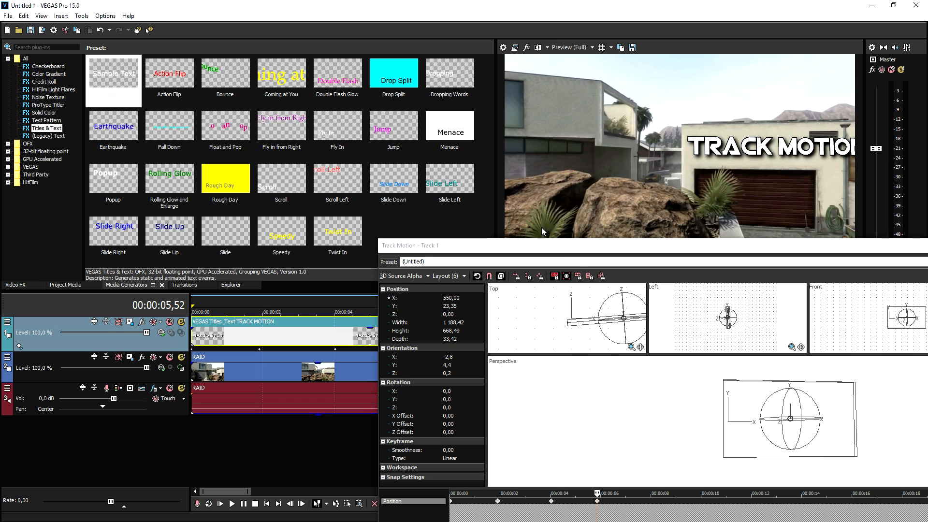
Play the title animation from the start of the project and move the playhead to 00:00:06,11 to check the title's placement.
left_click_drag(558, 249, 500, 296)
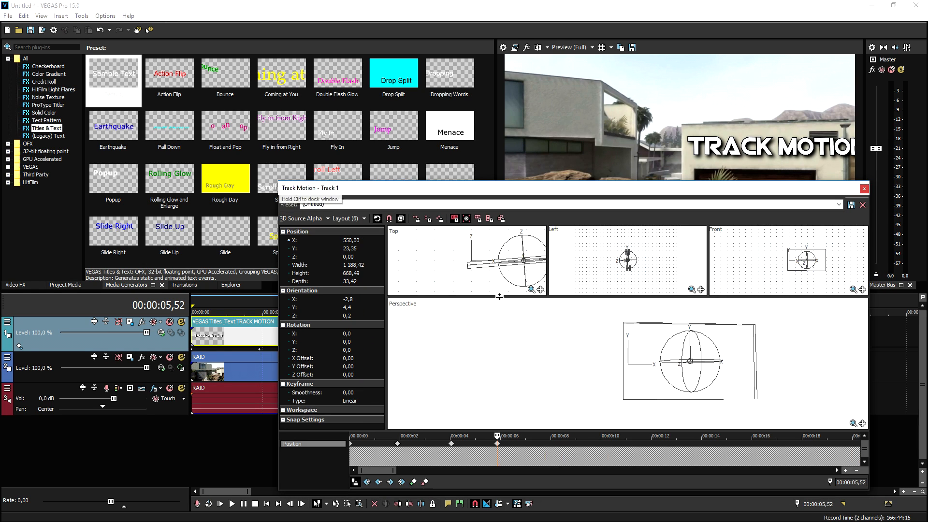
left_click(543, 446)
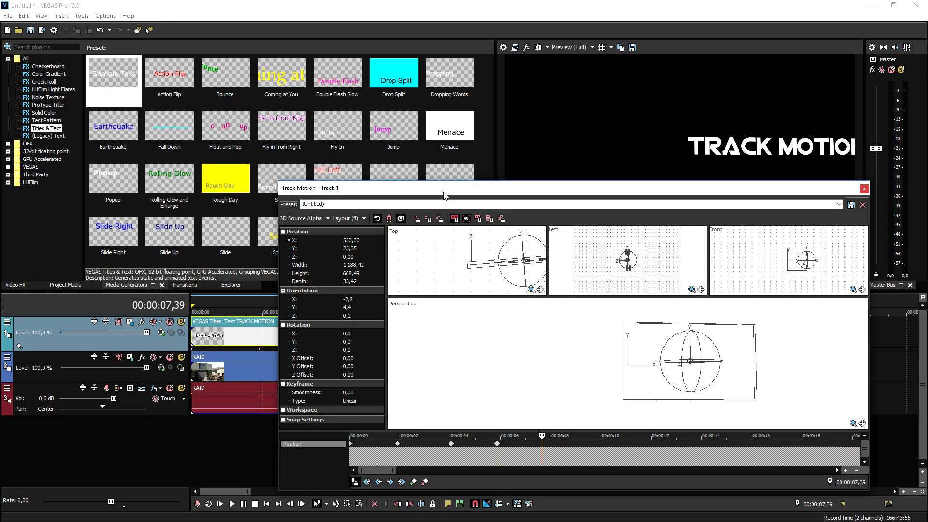
left_click_drag(442, 190, 480, 418)
left_click(694, 259)
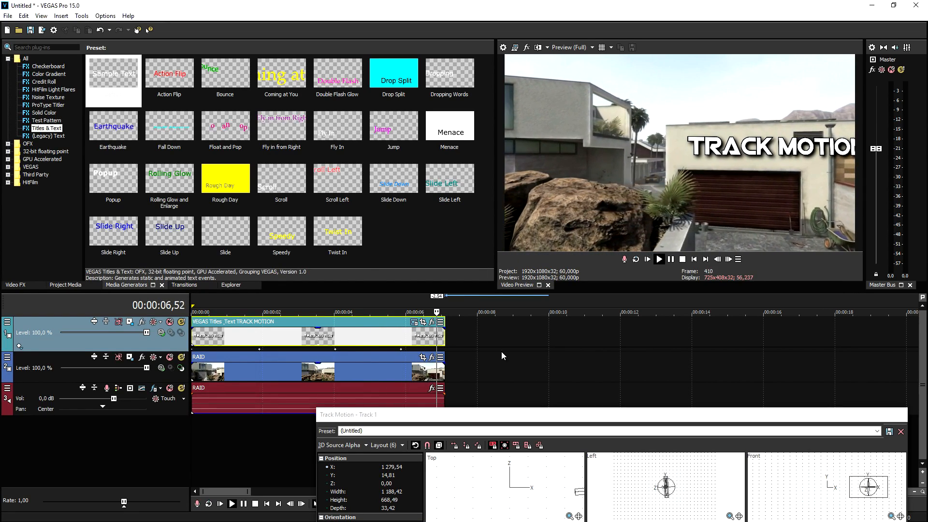
key("space")
left_click(414, 337)
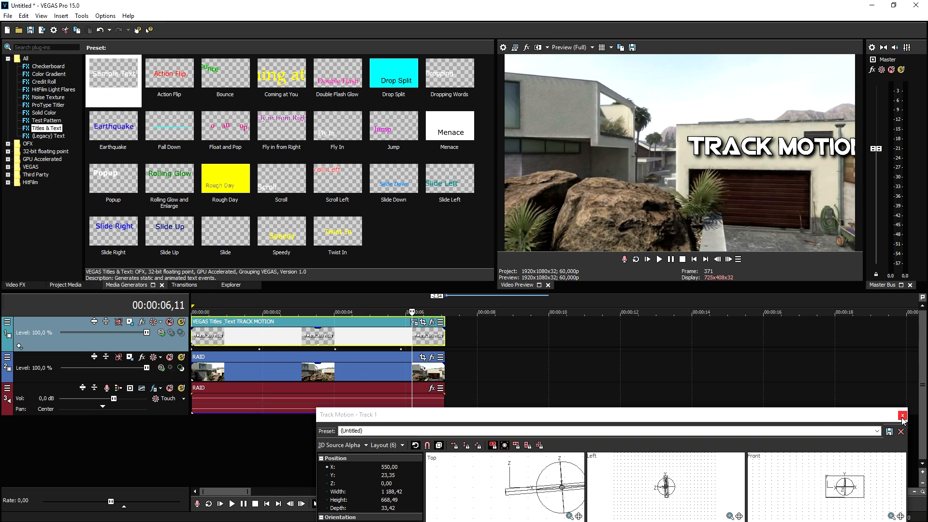
Close the Track Motion window and play the finished title animation from the start of the project.
left_click_drag(874, 420, 706, 219)
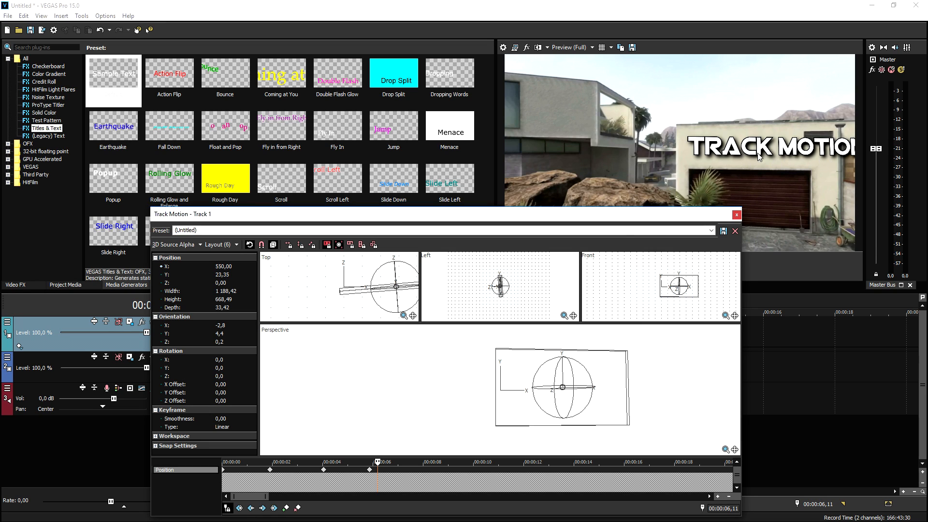
left_click(737, 214)
left_click(694, 259)
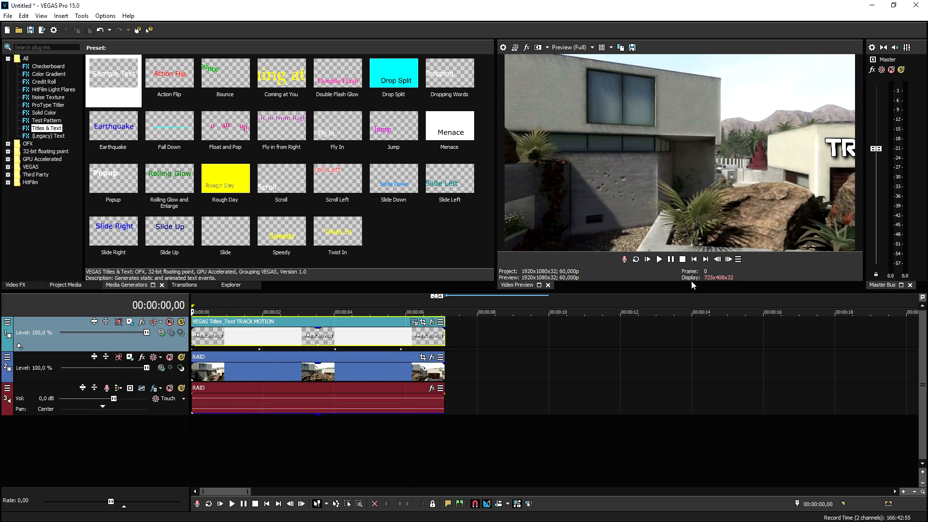
key("space")
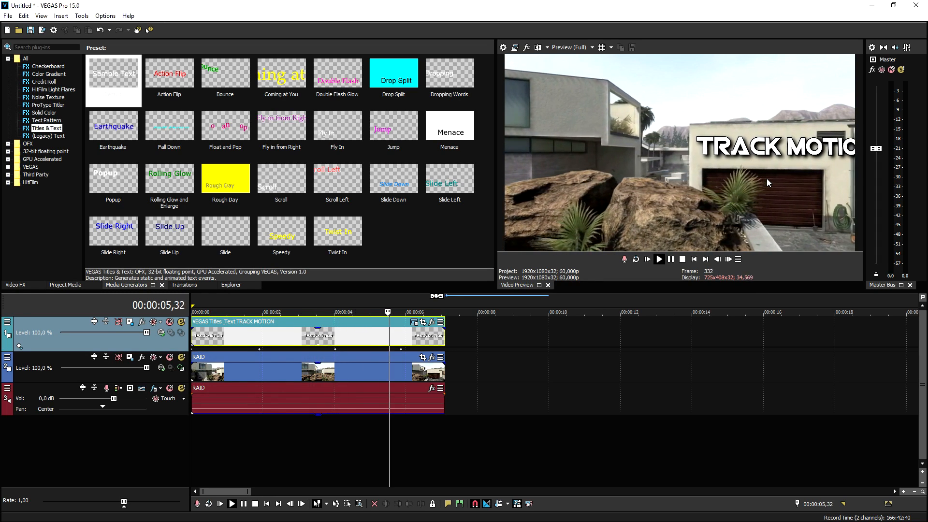
key("space")
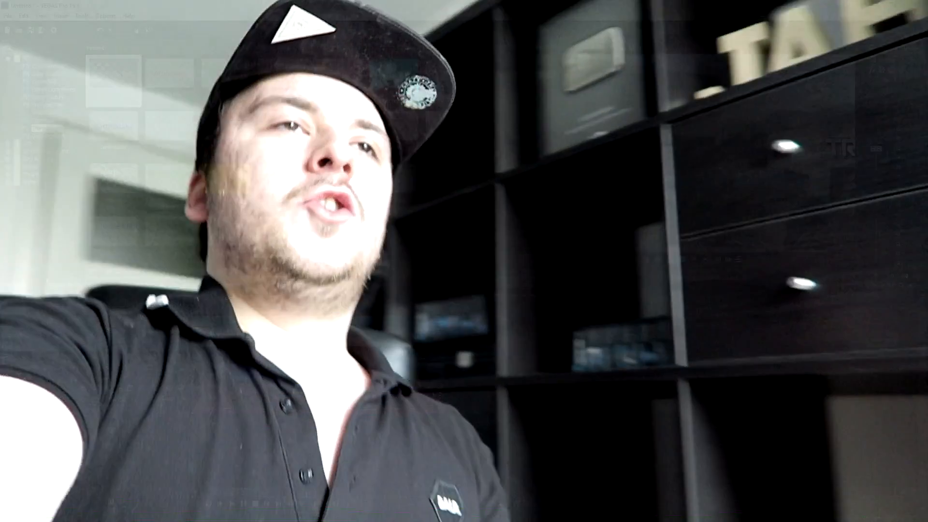